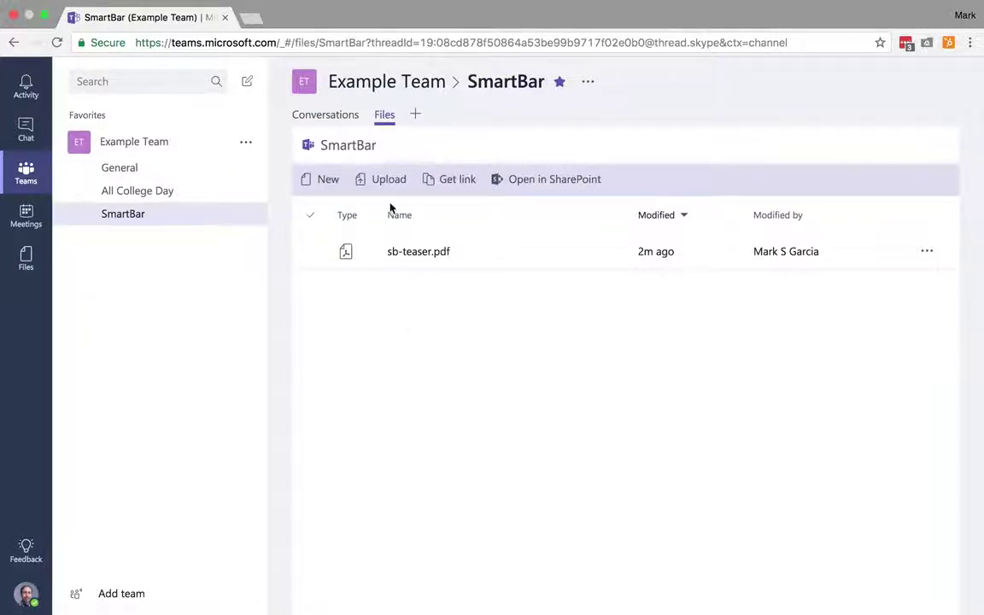
# Step: Preview sb-teaser.pdf in the file viewer, then close the preview
pyautogui.click(412, 256)
pyautogui.click(385, 114)
pyautogui.click(466, 255)
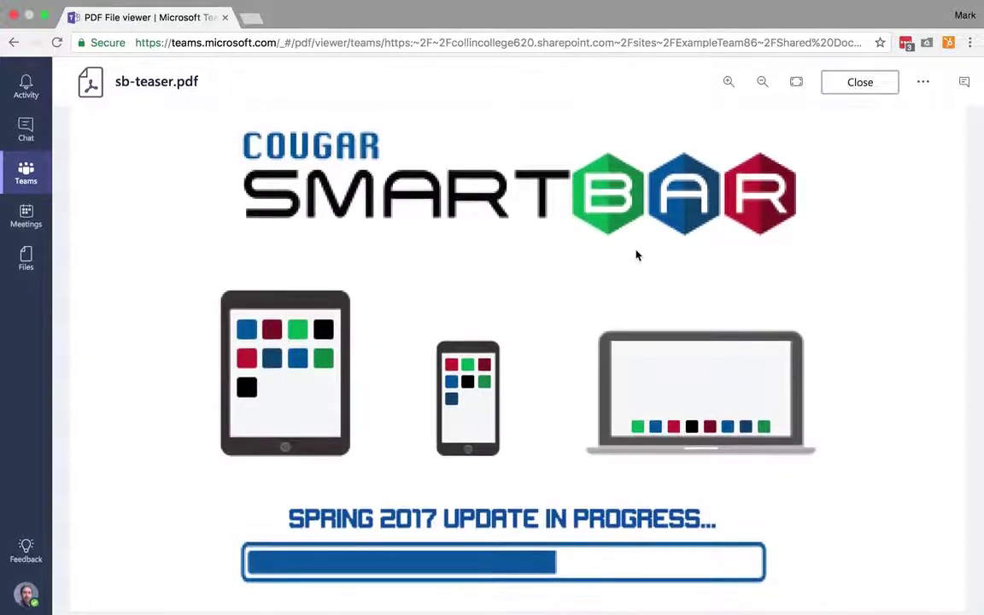
pyautogui.click(876, 82)
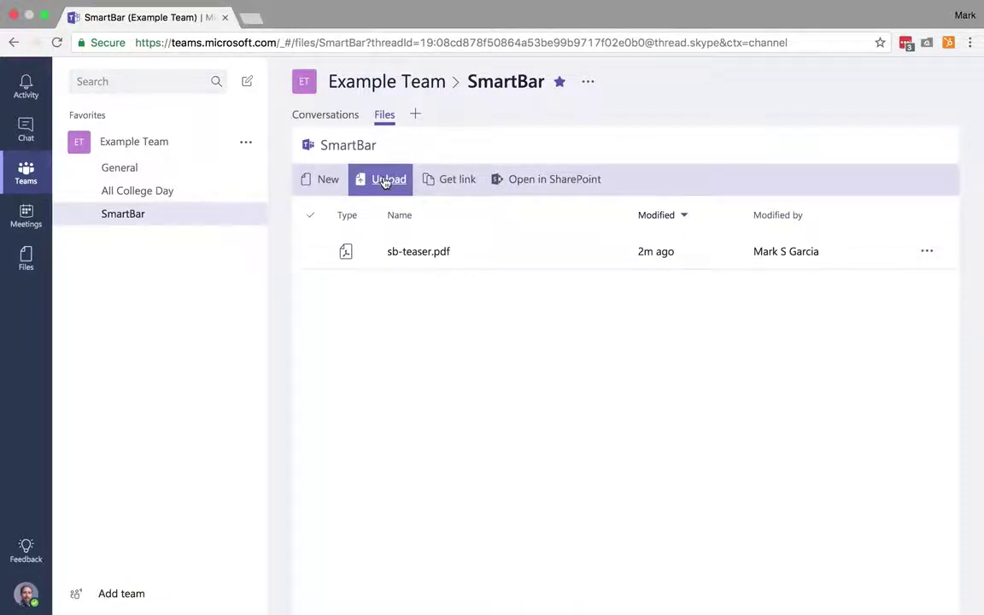
# Step: Try the upload, folder link (SharePoint version) and file-selection options without making changes
pyautogui.click(384, 181)
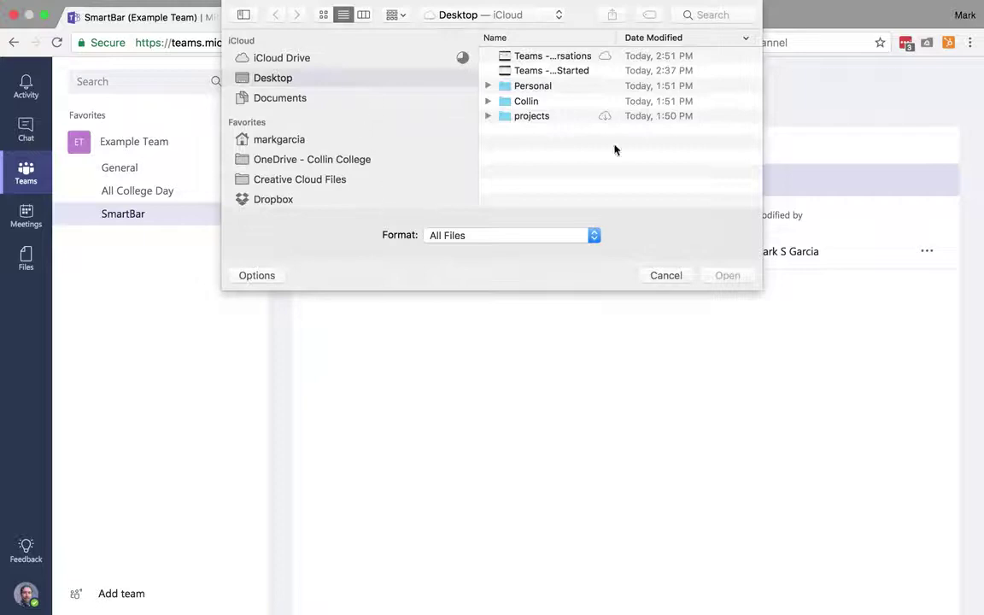
pyautogui.click(663, 275)
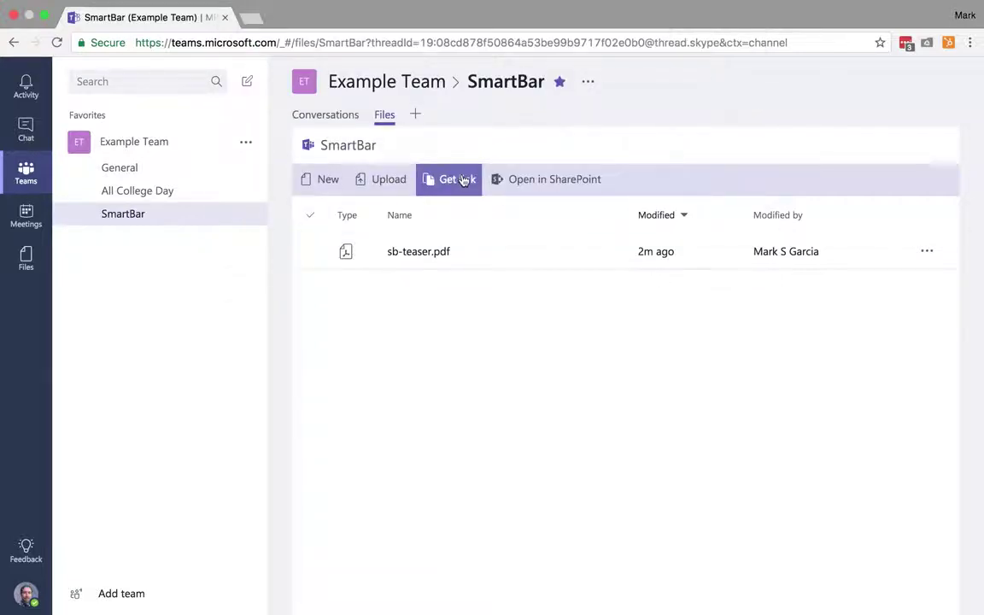
pyautogui.click(461, 178)
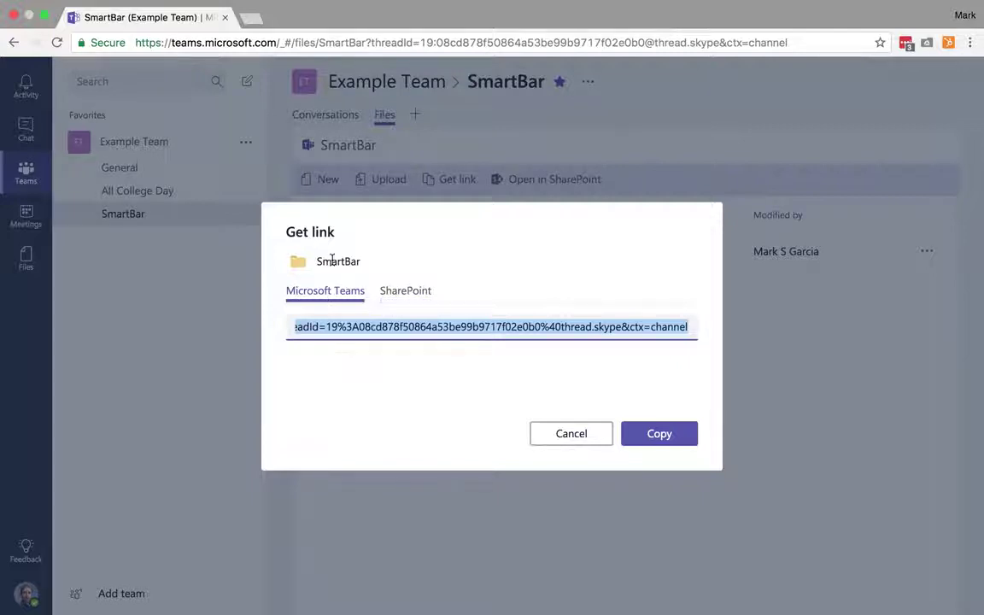
pyautogui.click(400, 291)
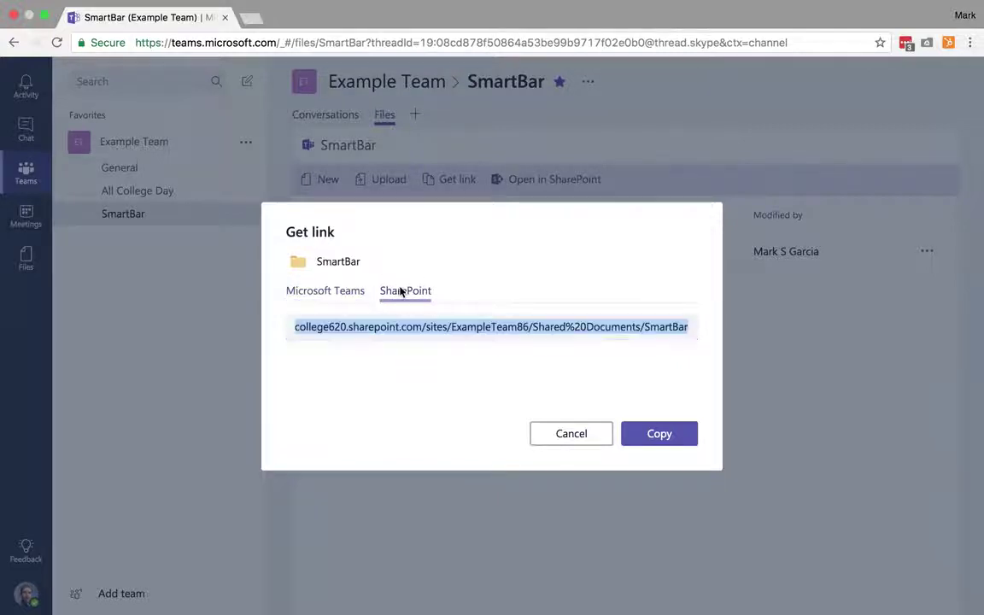
pyautogui.click(573, 434)
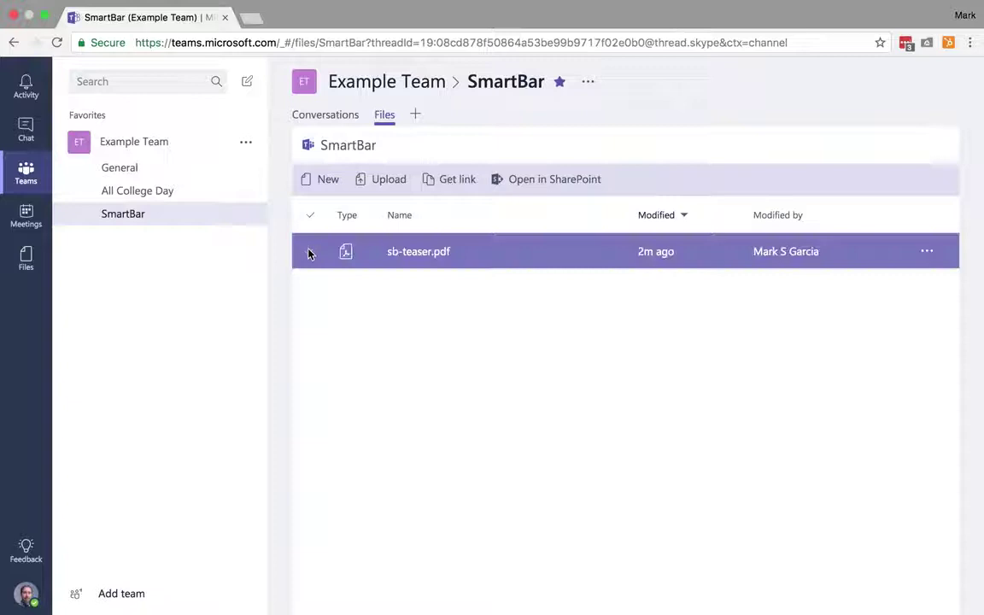
pyautogui.click(309, 253)
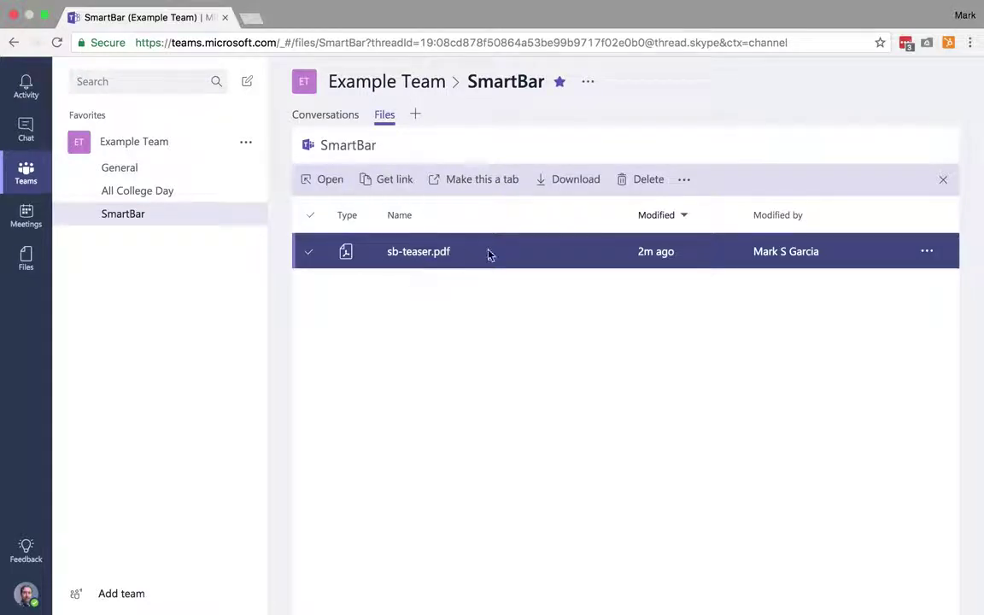
pyautogui.click(309, 251)
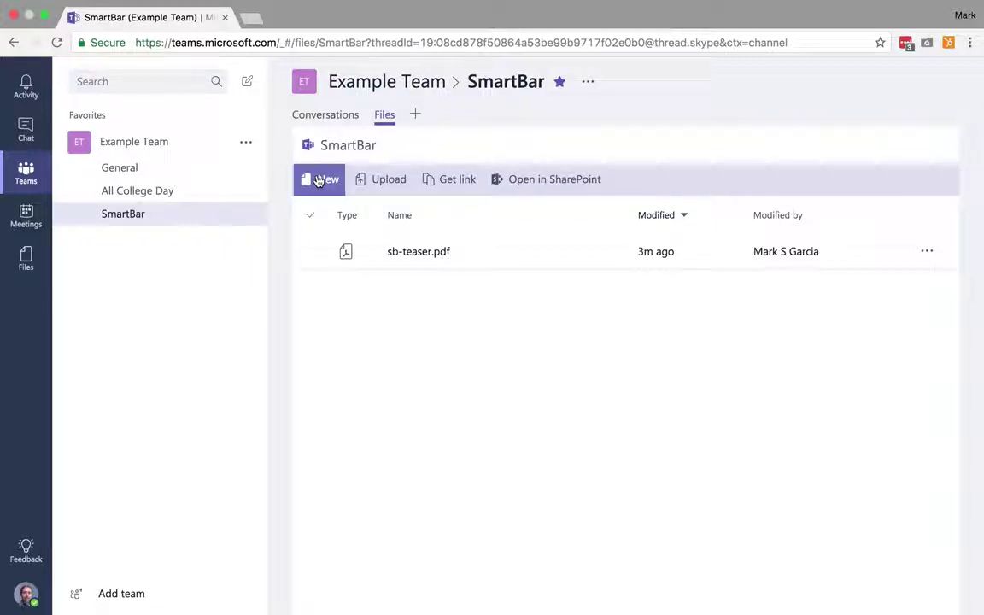
# Step: Create a new folder named Finalized Documents in the SmartBar files
pyautogui.click(318, 180)
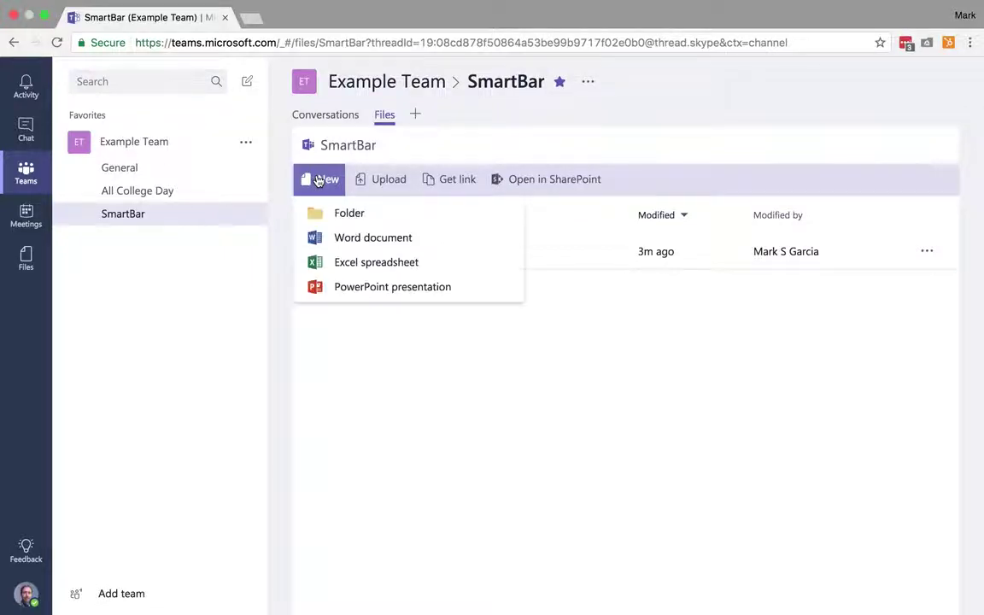
pyautogui.click(331, 215)
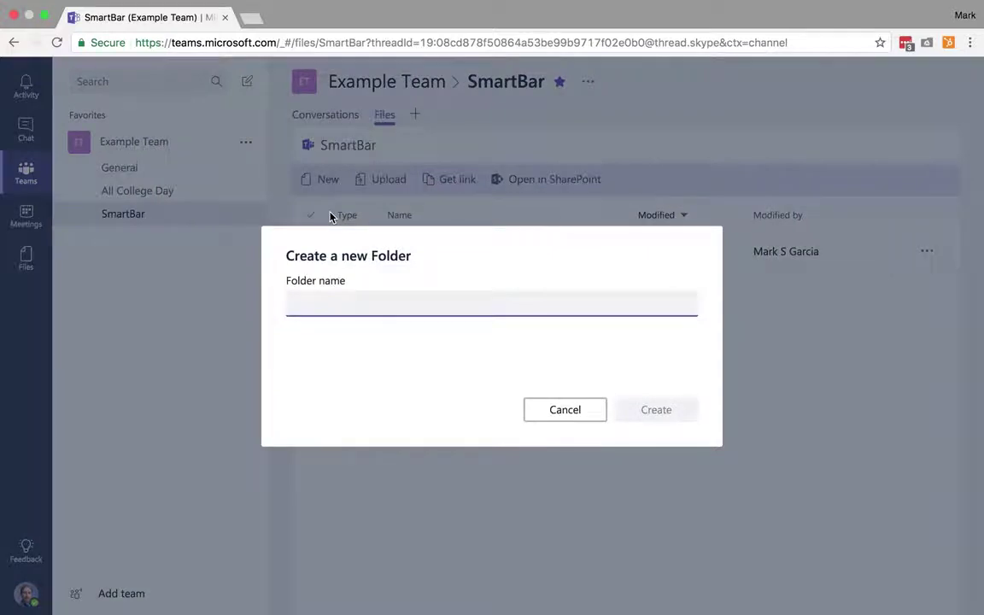
pyautogui.write('Finalized Documents')
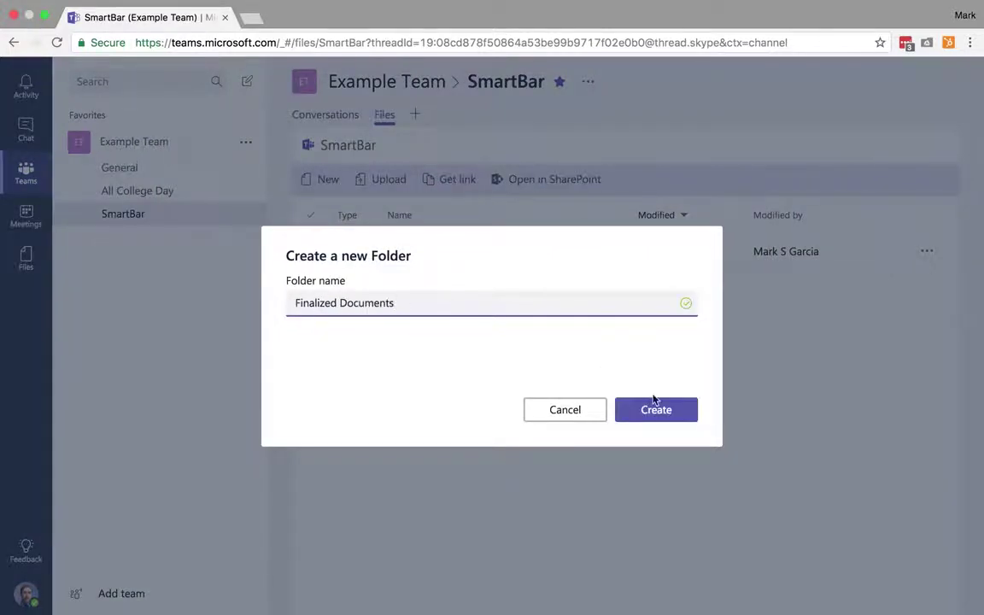
pyautogui.click(654, 412)
pyautogui.click(402, 292)
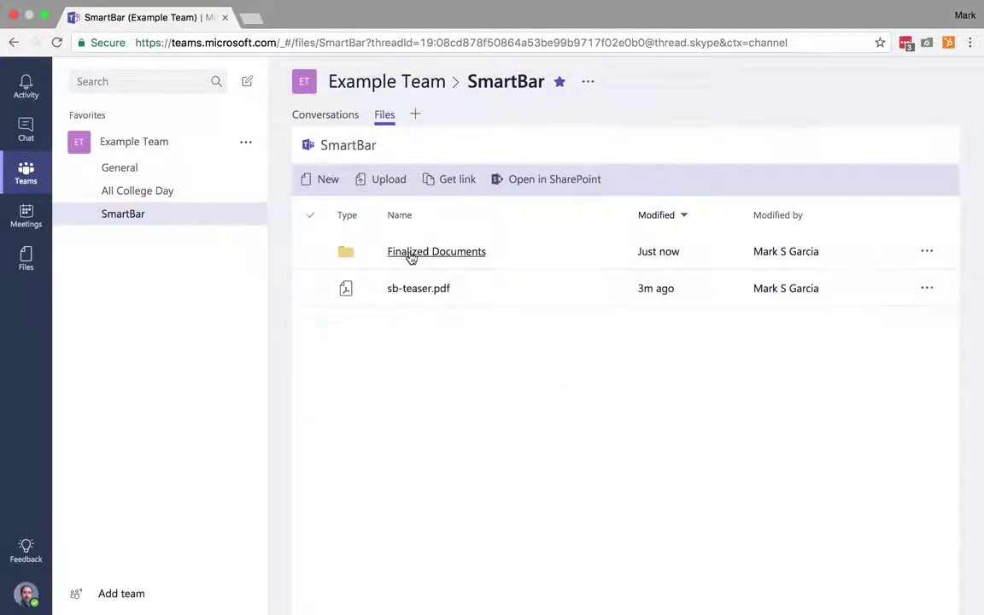
pyautogui.click(474, 288)
# Step: Move sb-teaser.pdf into the Finalized Documents folder
pyautogui.click(312, 298)
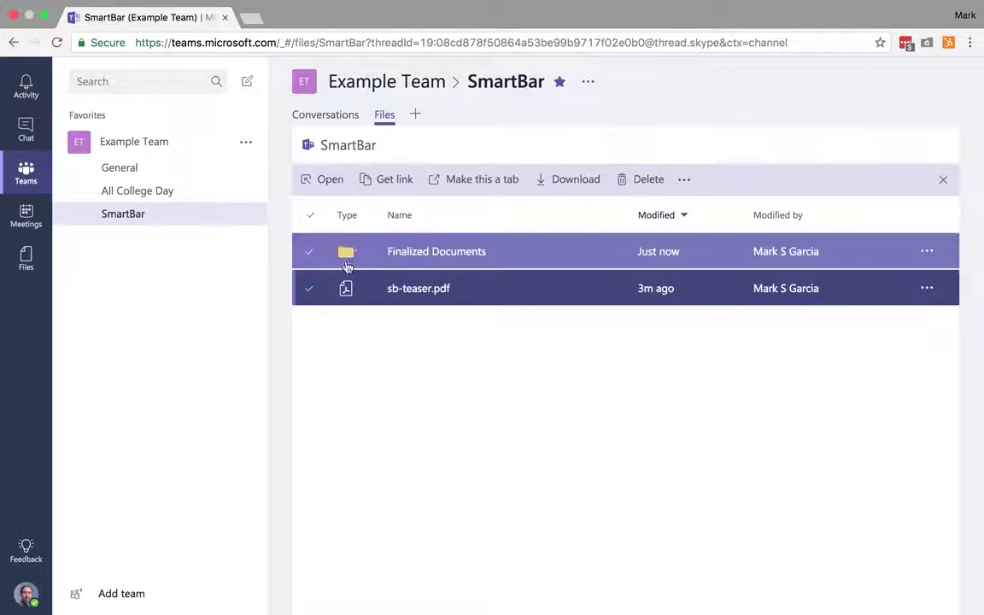
pyautogui.click(688, 179)
pyautogui.click(721, 216)
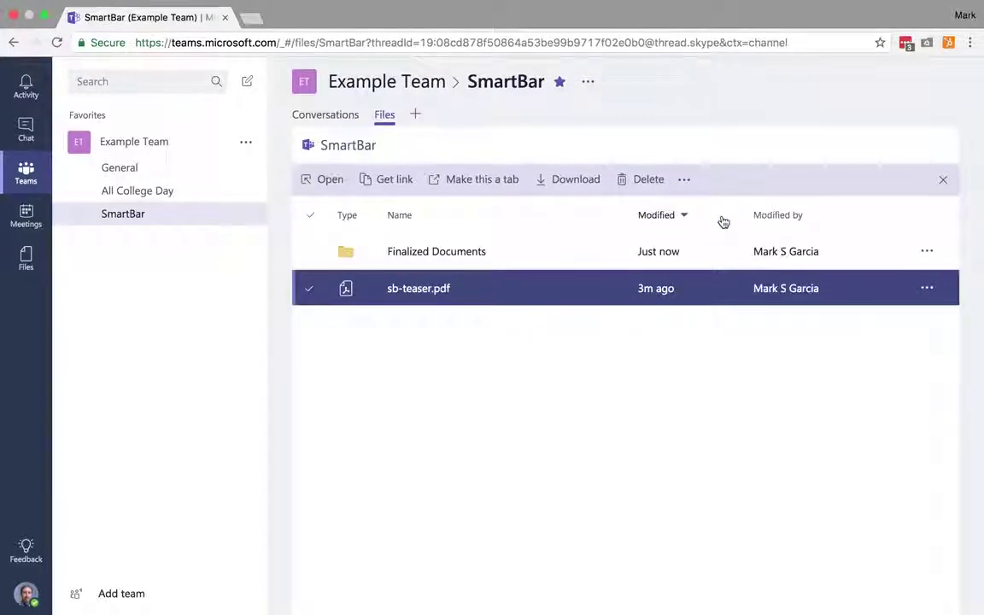
pyautogui.click(487, 223)
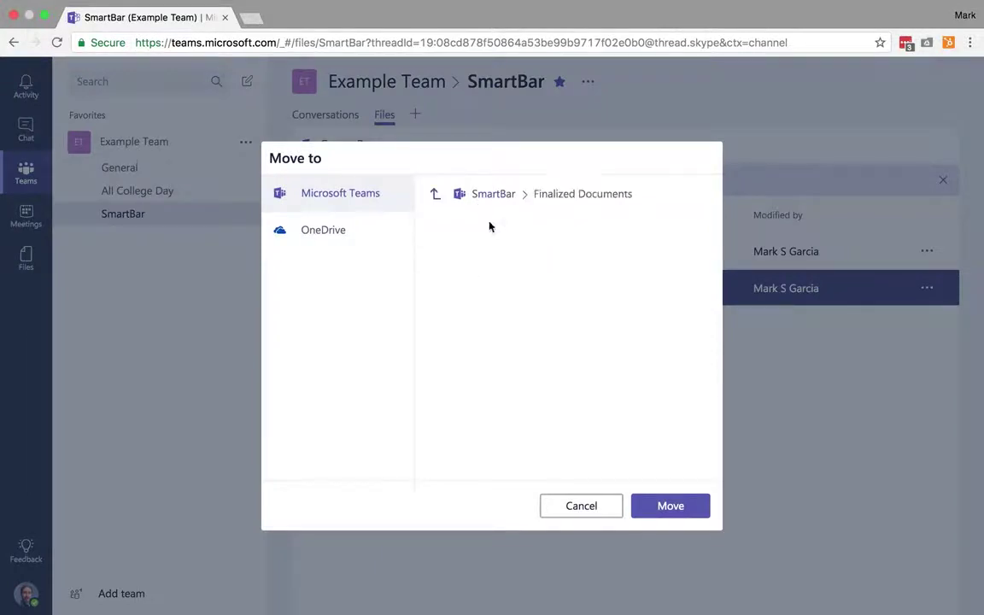
pyautogui.click(665, 508)
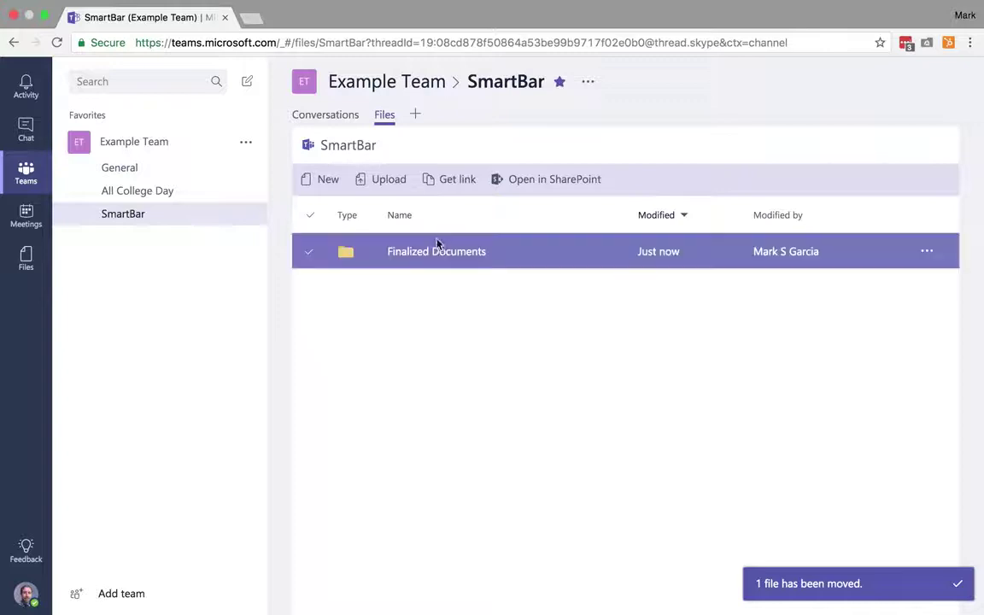
# Step: Create a folder named Drafts and open it
pyautogui.click(330, 181)
pyautogui.click(318, 213)
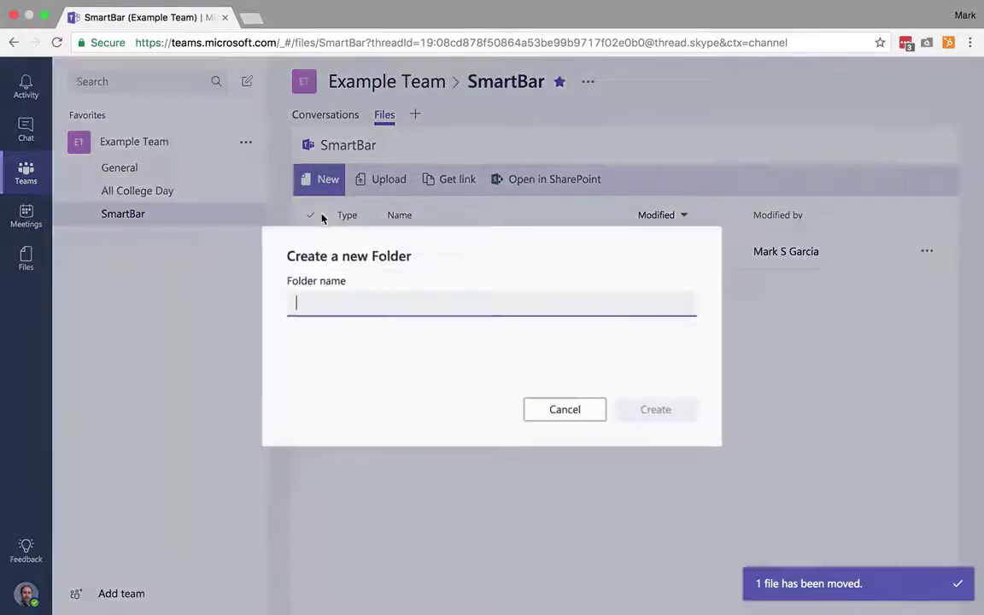
pyautogui.write('Drafts')
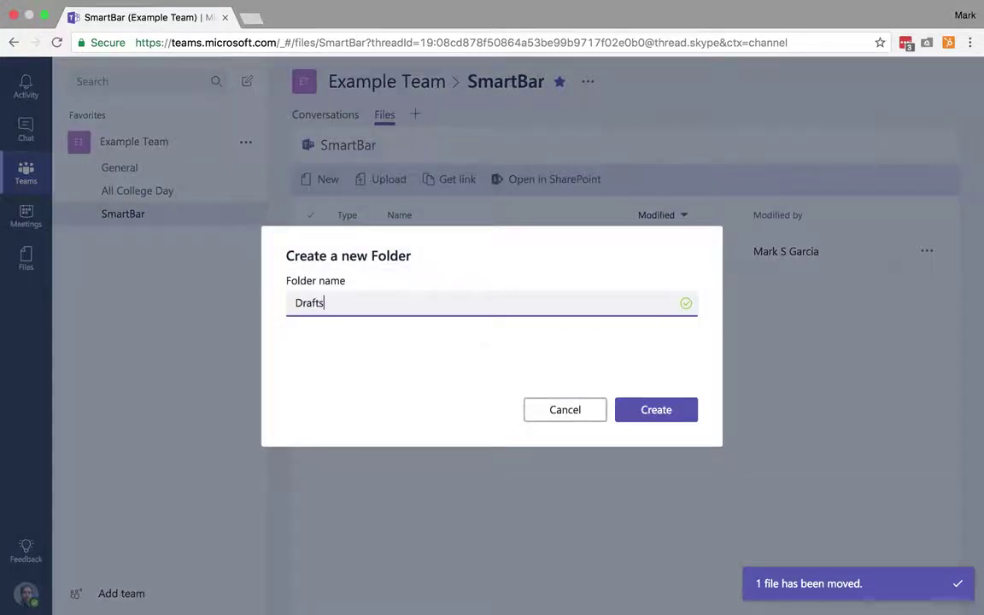
pyautogui.click(652, 413)
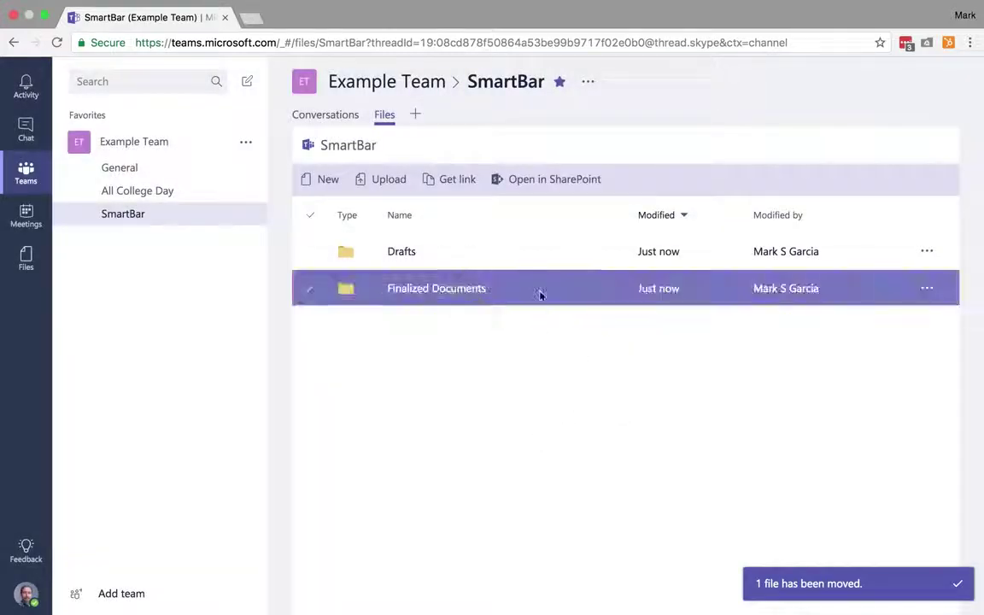
pyautogui.click(398, 253)
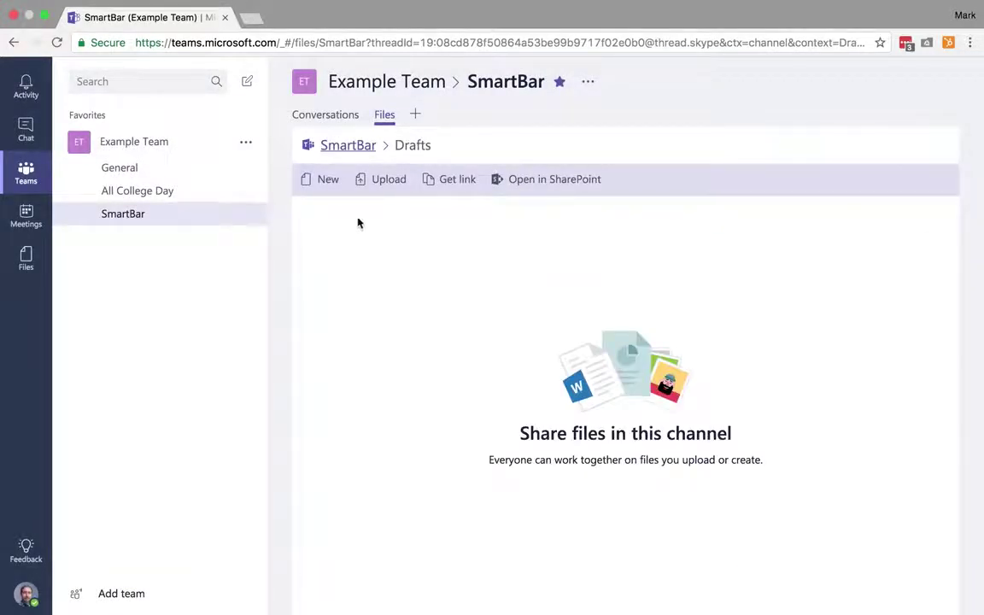
# Step: Create a Word document named Talking Points in Drafts and check the blocked pop-up notice
pyautogui.click(322, 179)
pyautogui.click(346, 239)
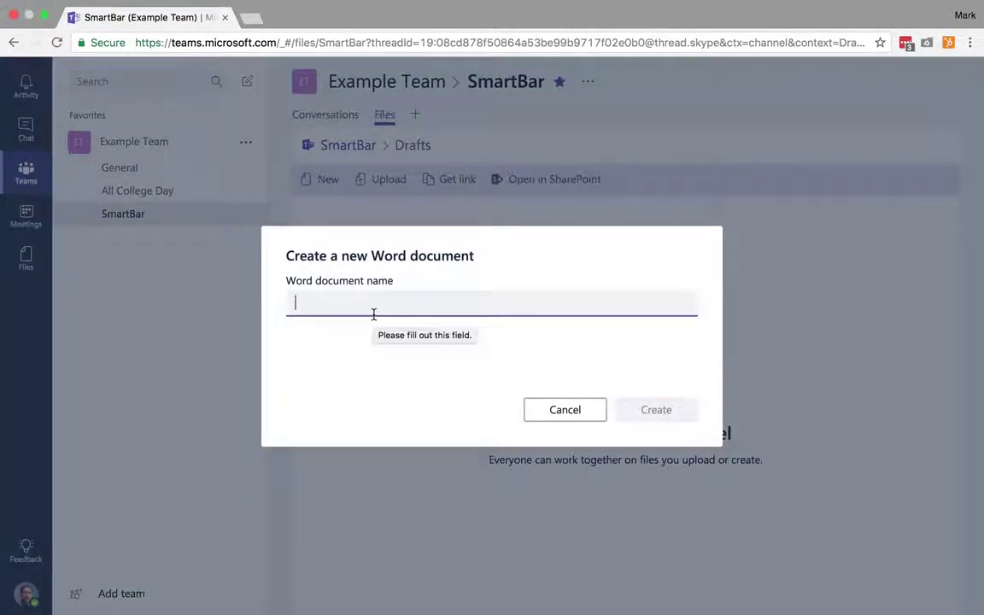
pyautogui.write('Talking Points')
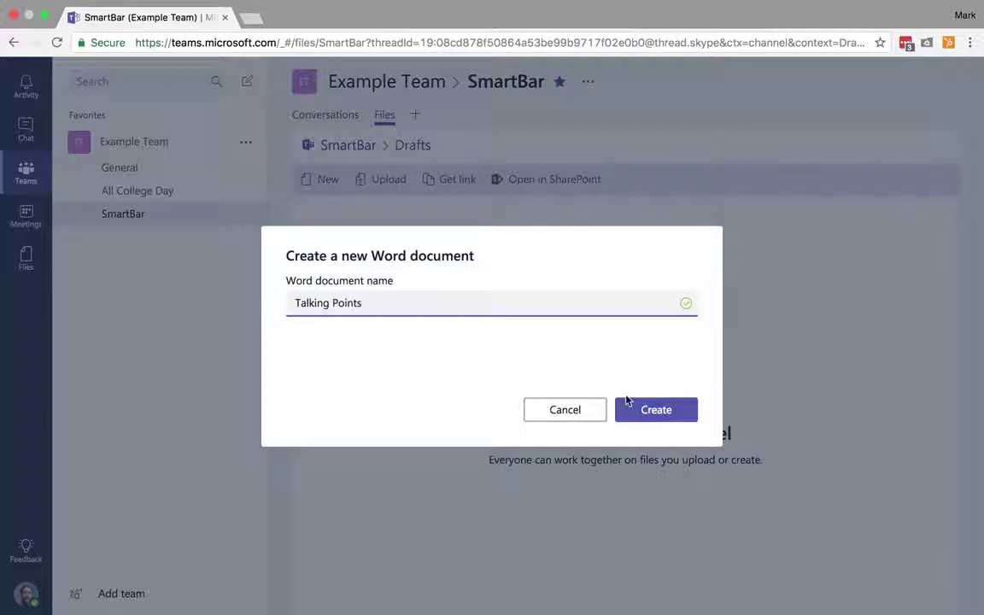
pyautogui.click(657, 412)
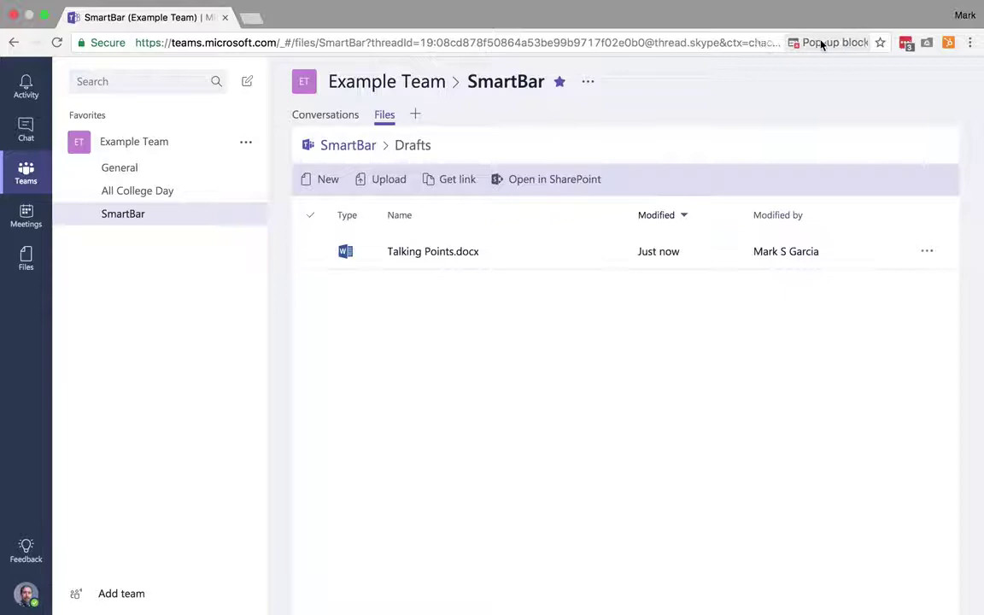
pyautogui.click(860, 42)
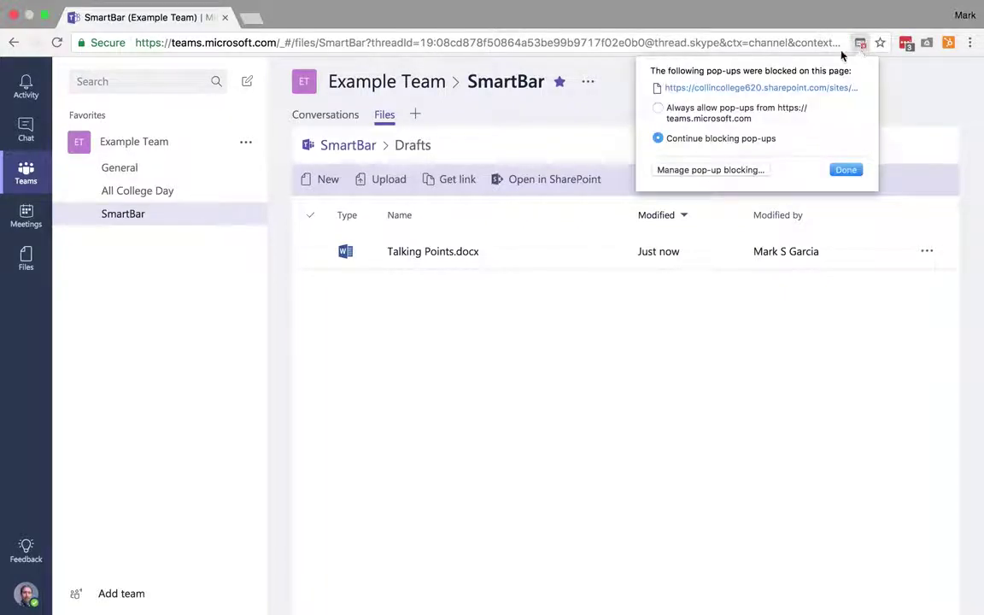
# Step: Always allow Teams pop-ups, then launch Microsoft Word to edit Talking Points.docx
pyautogui.click(657, 108)
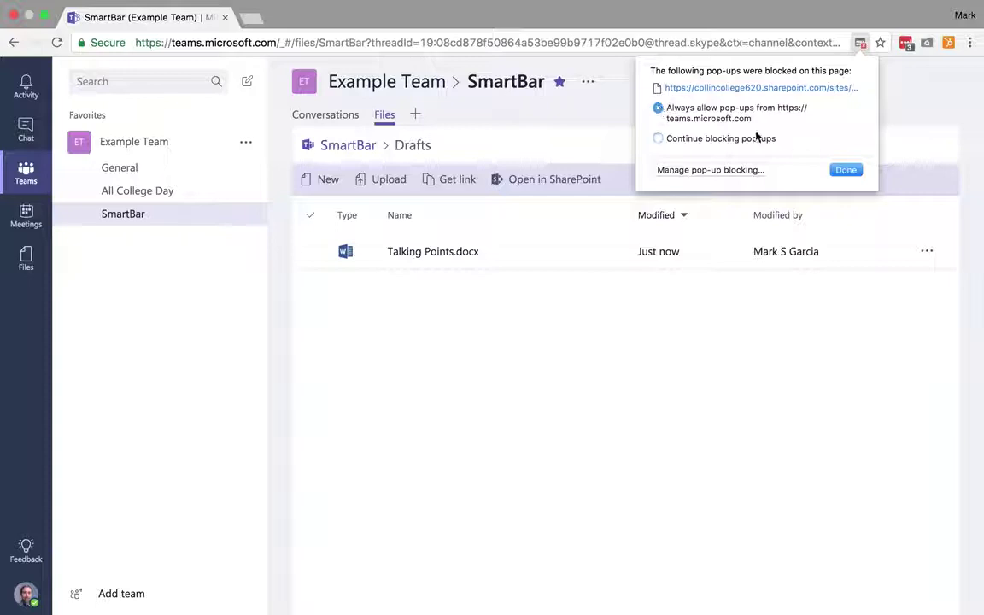
pyautogui.click(846, 170)
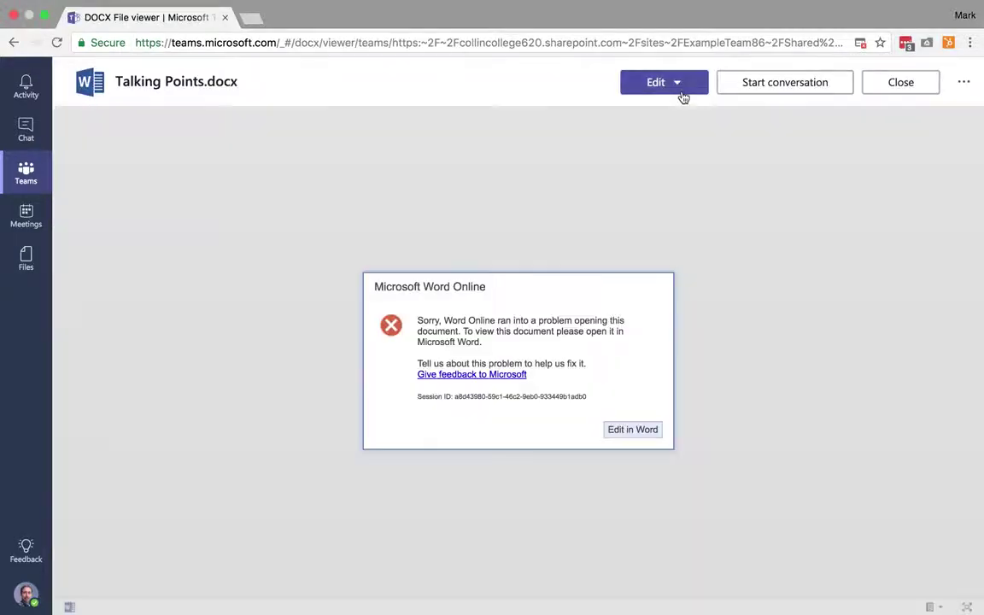
pyautogui.click(624, 431)
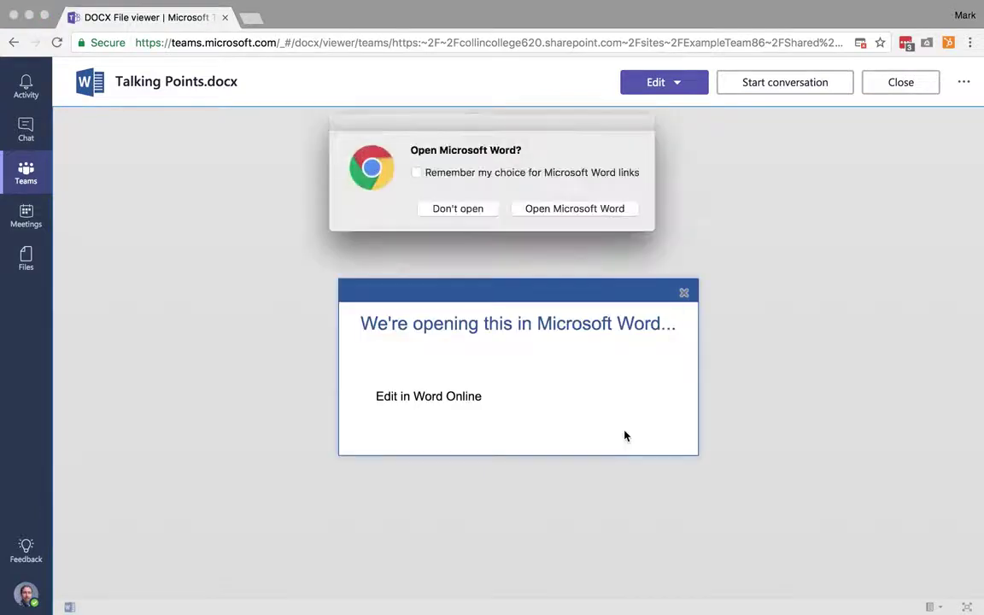
pyautogui.click(546, 210)
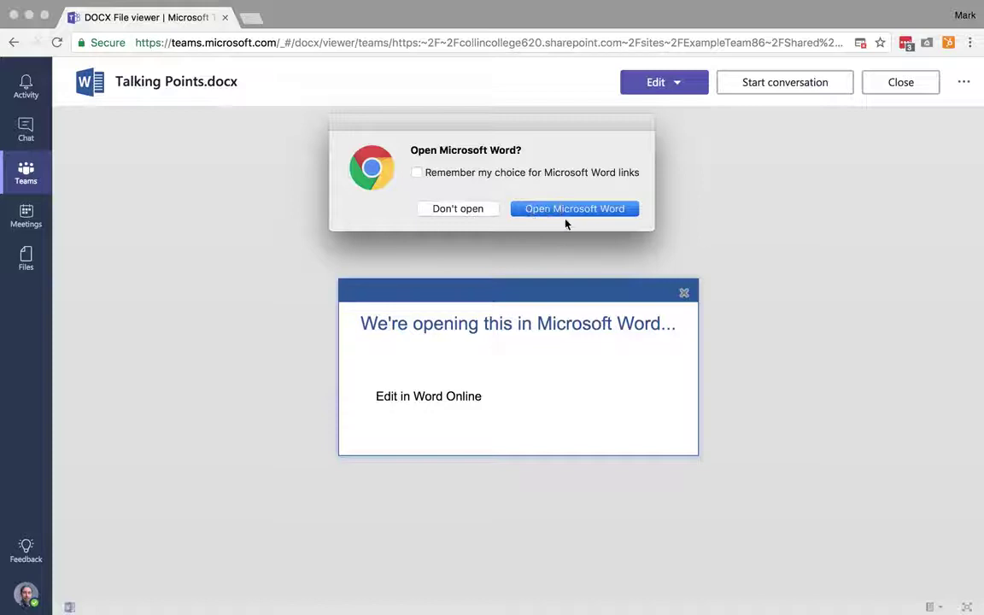
pyautogui.click(538, 209)
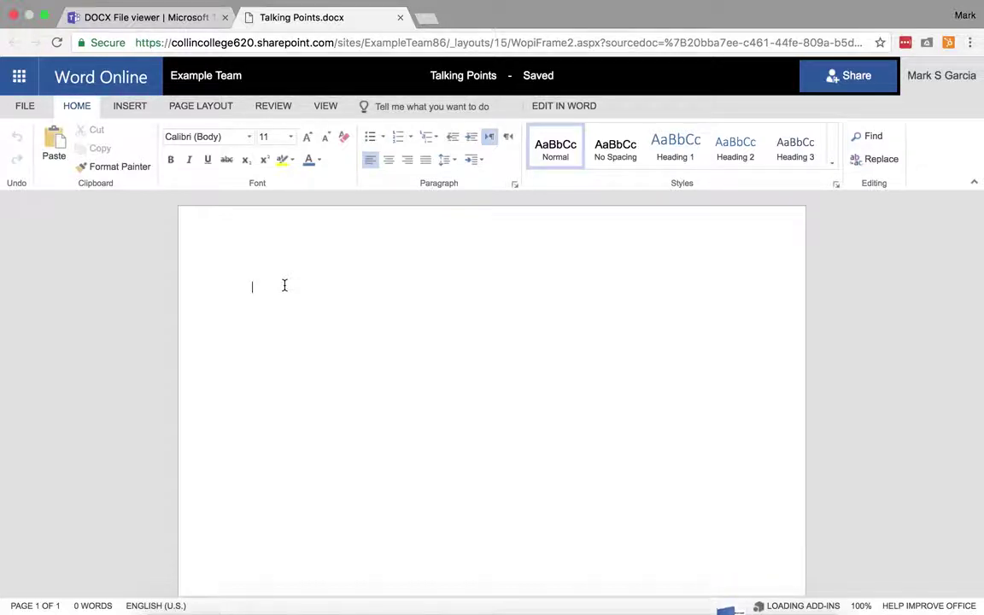
# Step: Type 'Title' in the Title style, start a bullet beneath it, and return to the Teams viewer
pyautogui.write('Title')
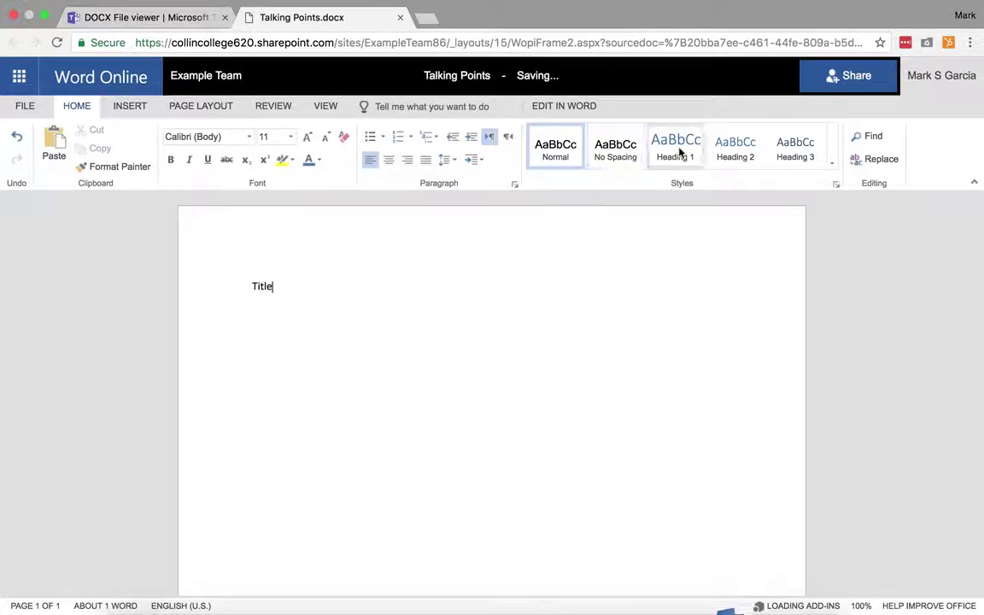
pyautogui.click(833, 162)
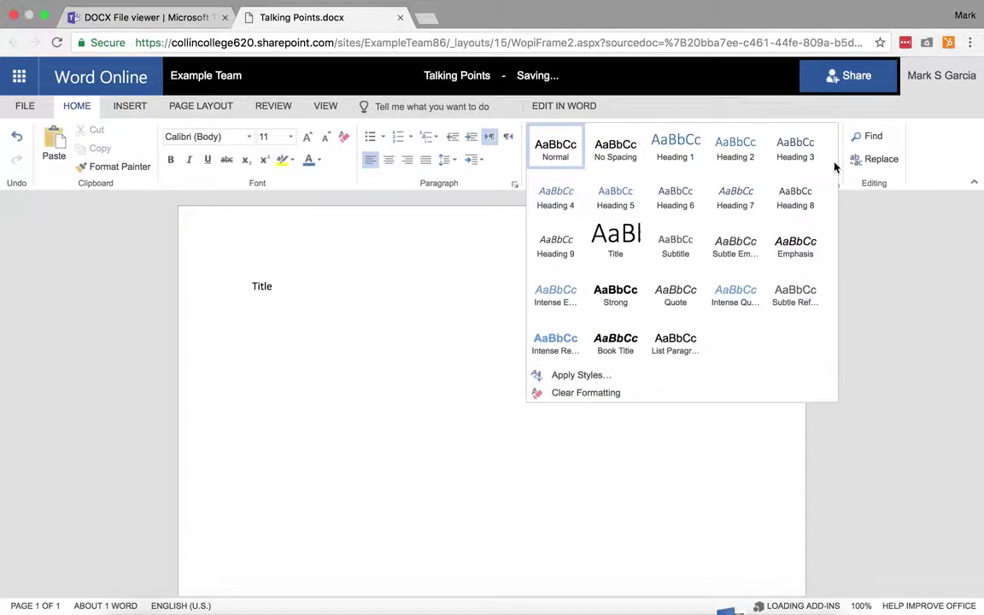
pyautogui.click(610, 263)
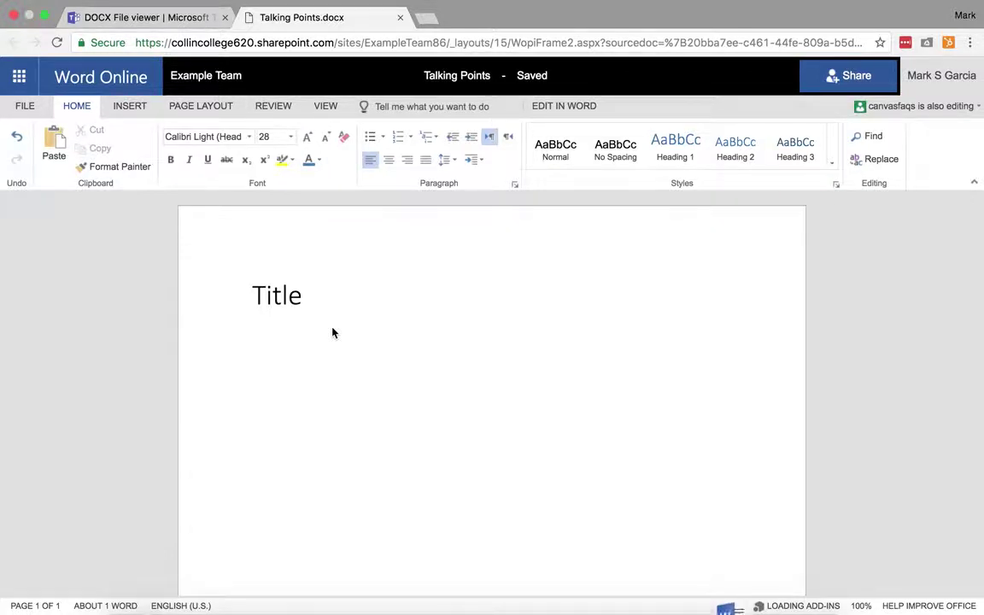
pyautogui.press('Return')
pyautogui.write('*')
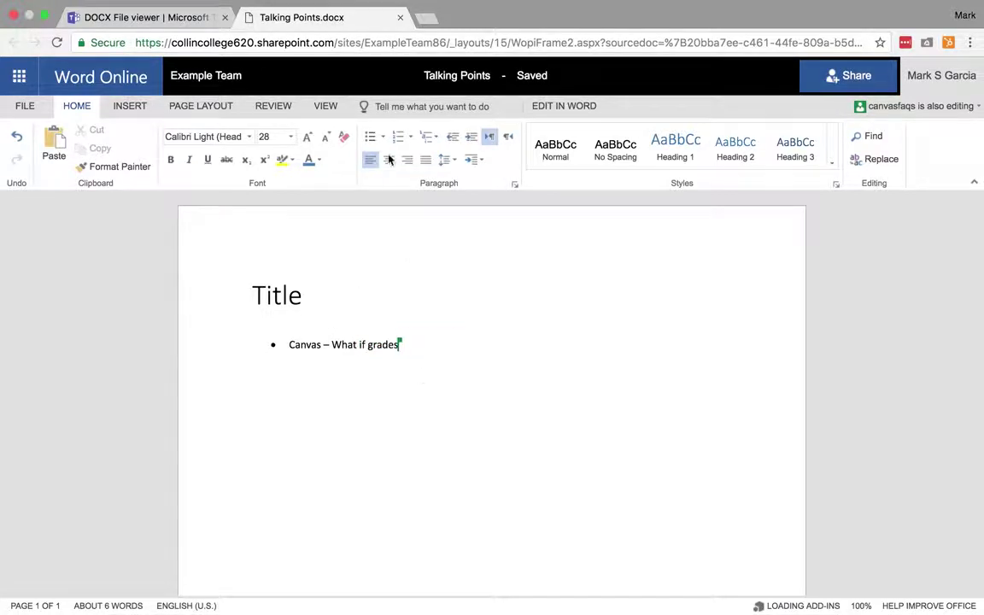
pyautogui.click(170, 23)
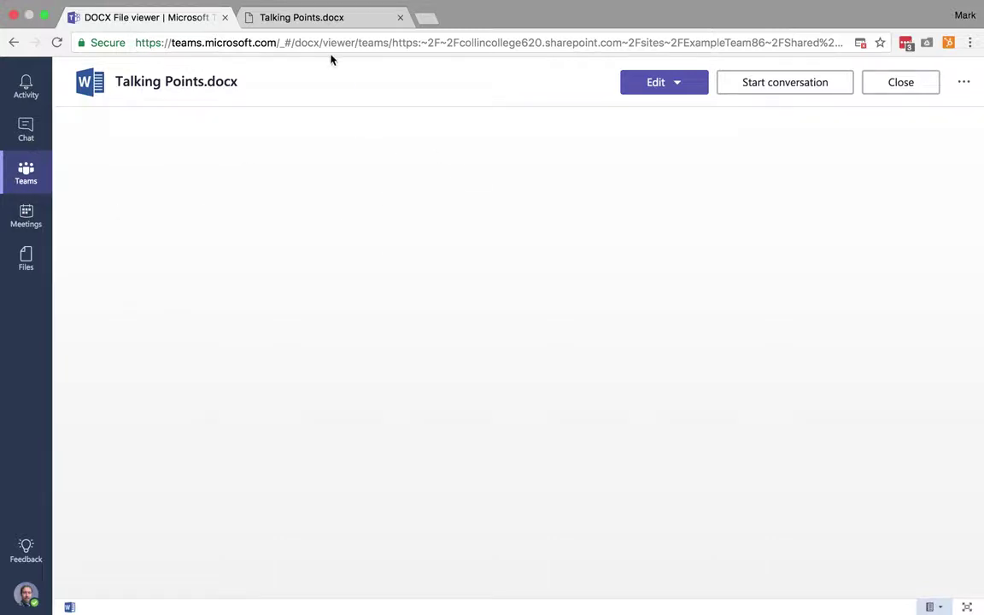
# Step: Close the Talking Points.docx Word Online tab and reopen the SmartBar Drafts folder
pyautogui.click(338, 25)
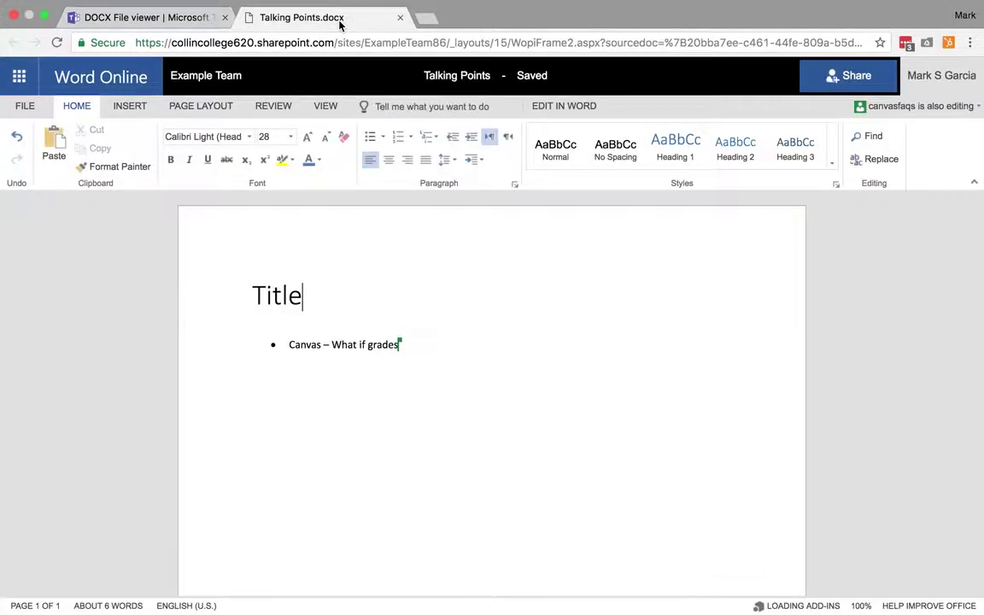
pyautogui.click(400, 17)
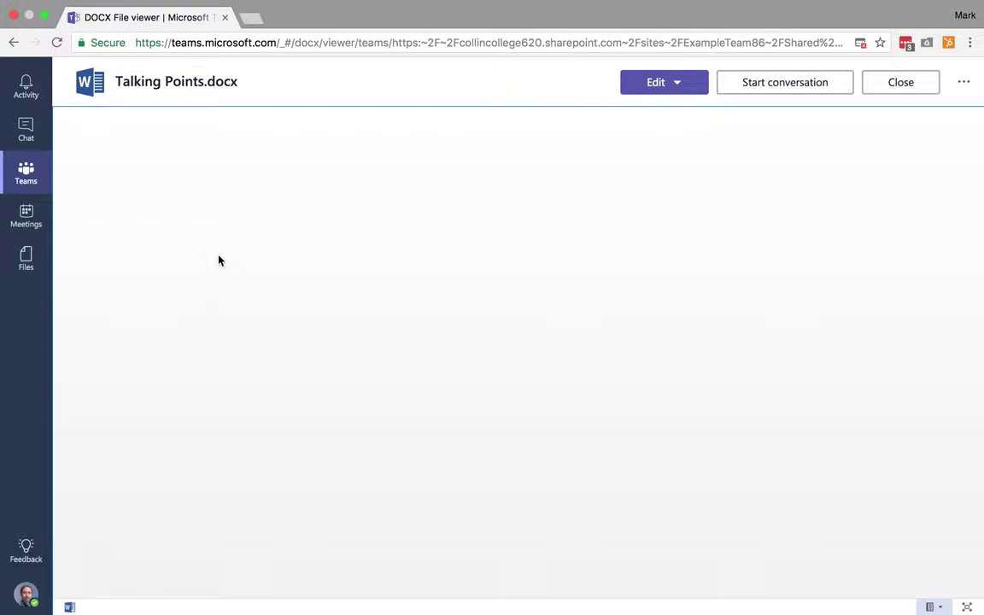
pyautogui.click(26, 178)
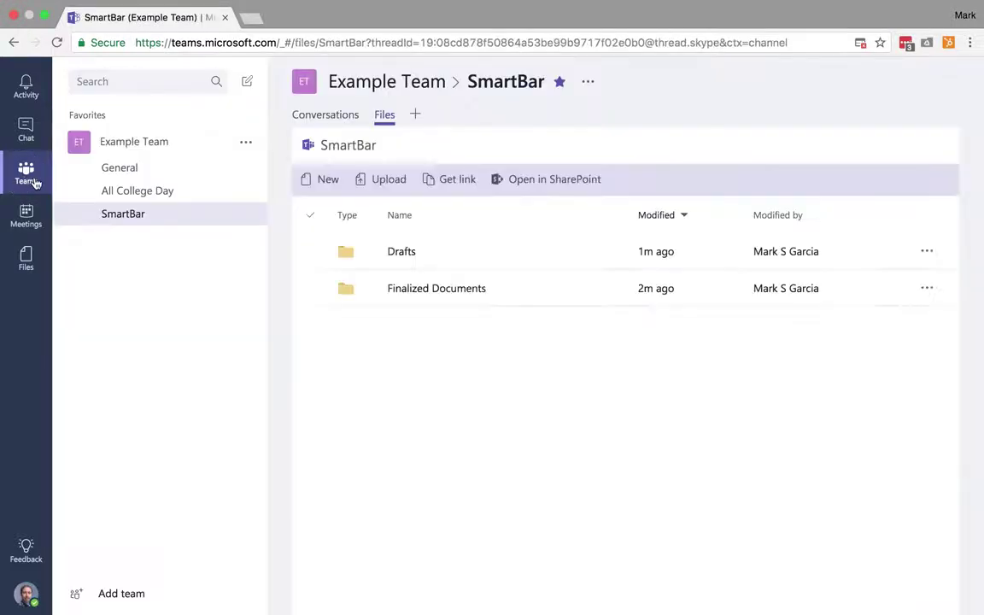
pyautogui.click(403, 251)
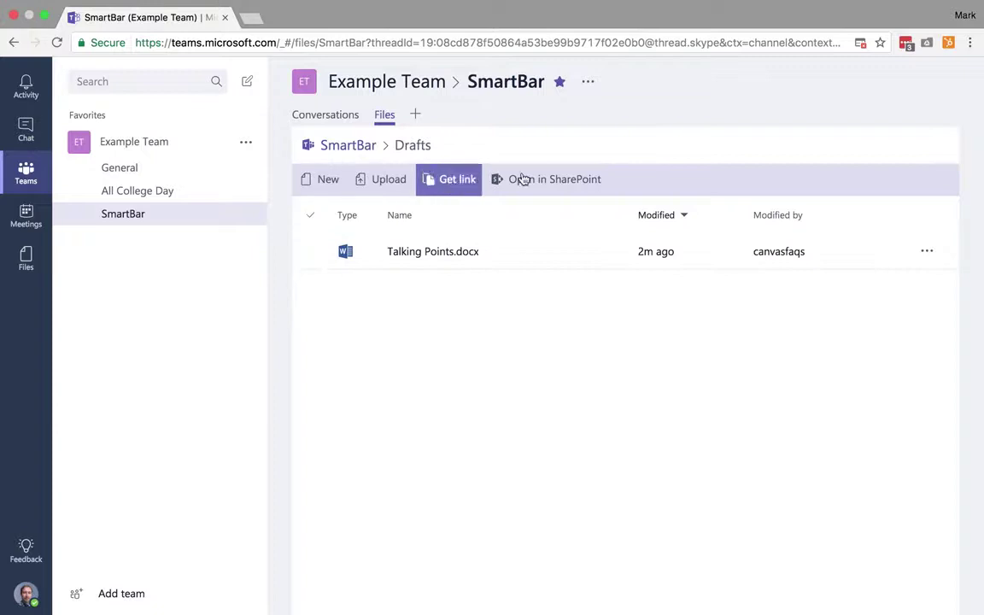
pyautogui.click(324, 261)
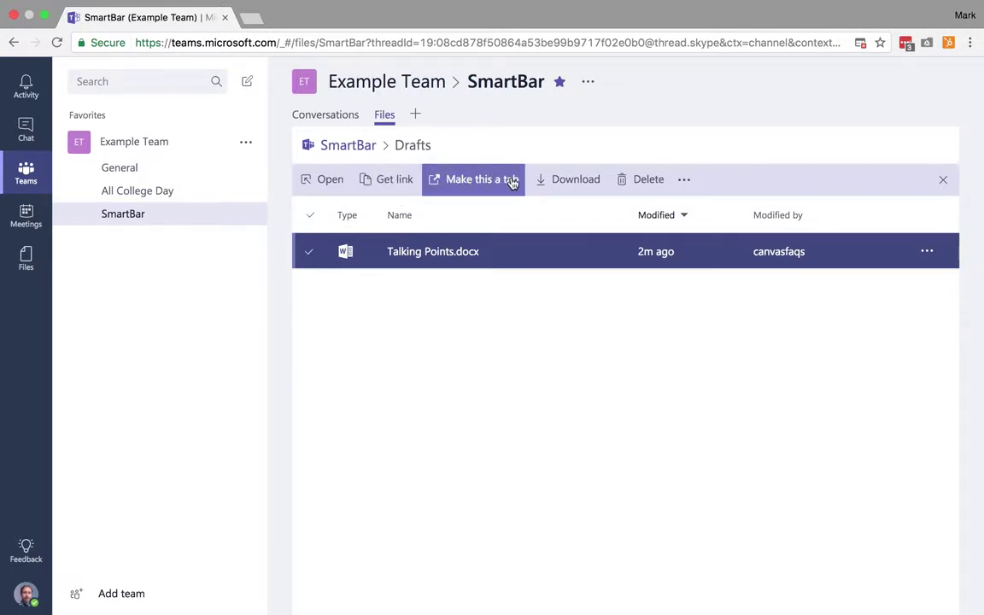
pyautogui.click(684, 181)
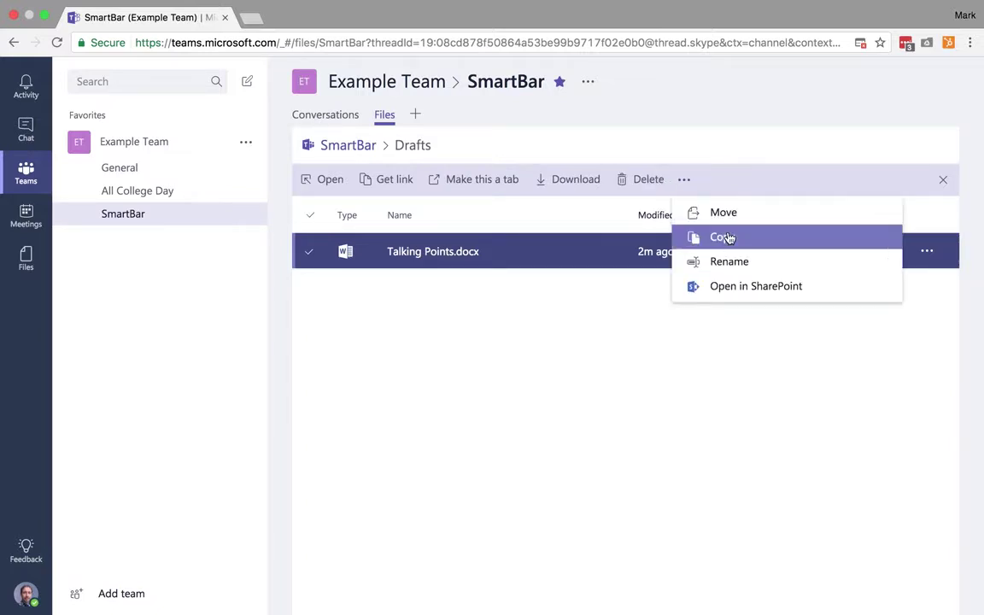
pyautogui.click(683, 357)
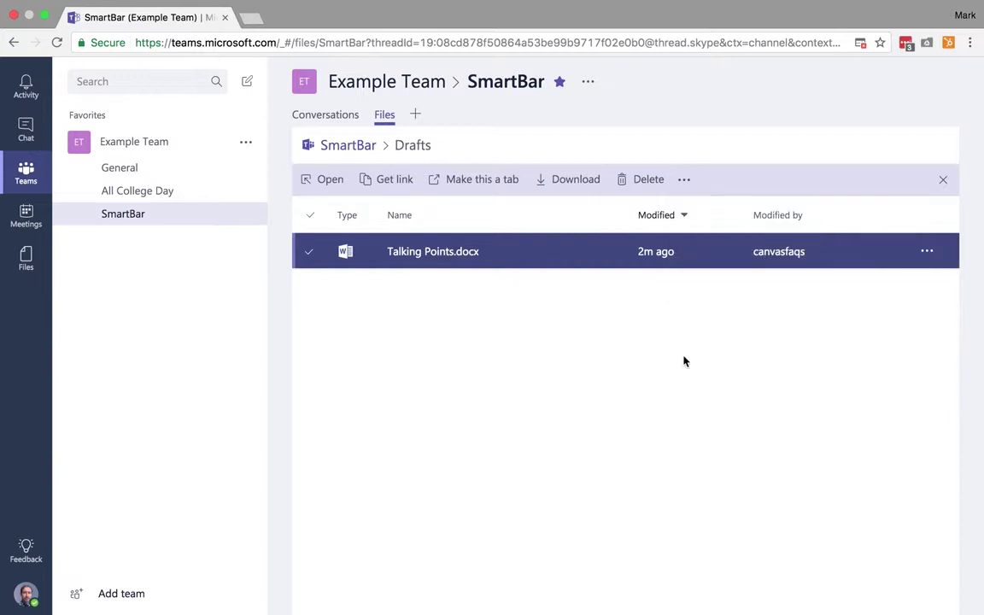
pyautogui.click(556, 253)
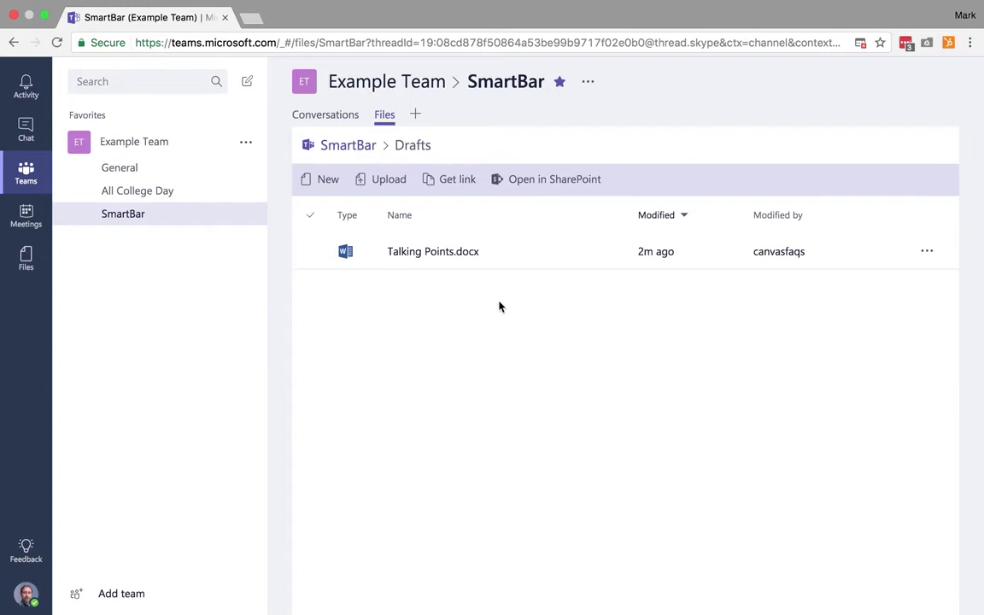